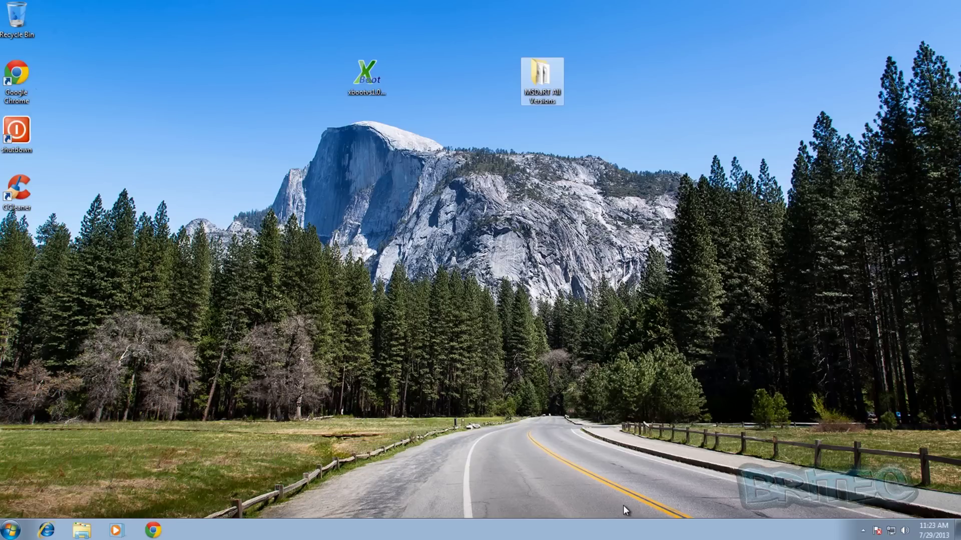
Open the MSDaRT All Versions folder to view its ERD ISO images
double_click(543, 77)
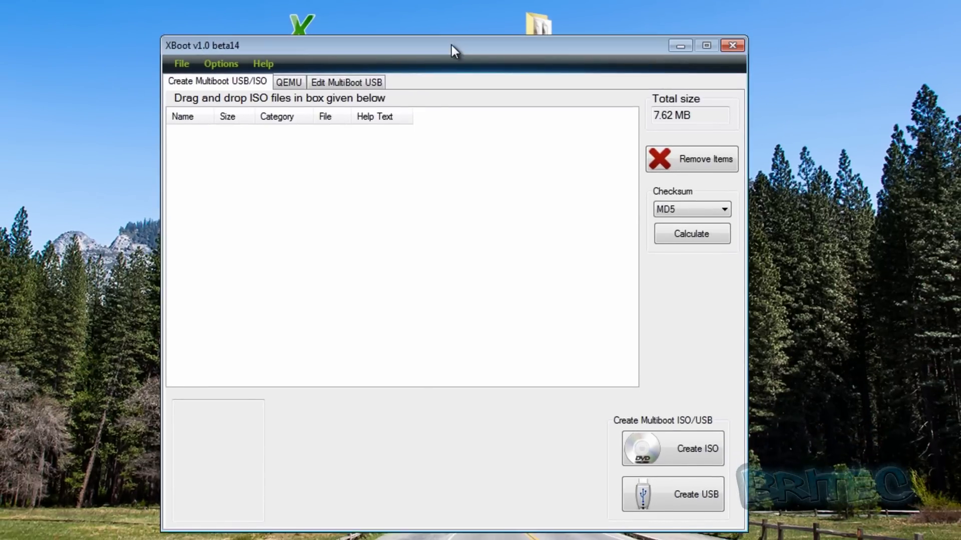
drag(451, 45, 451, 22)
mouse_move(200, 111)
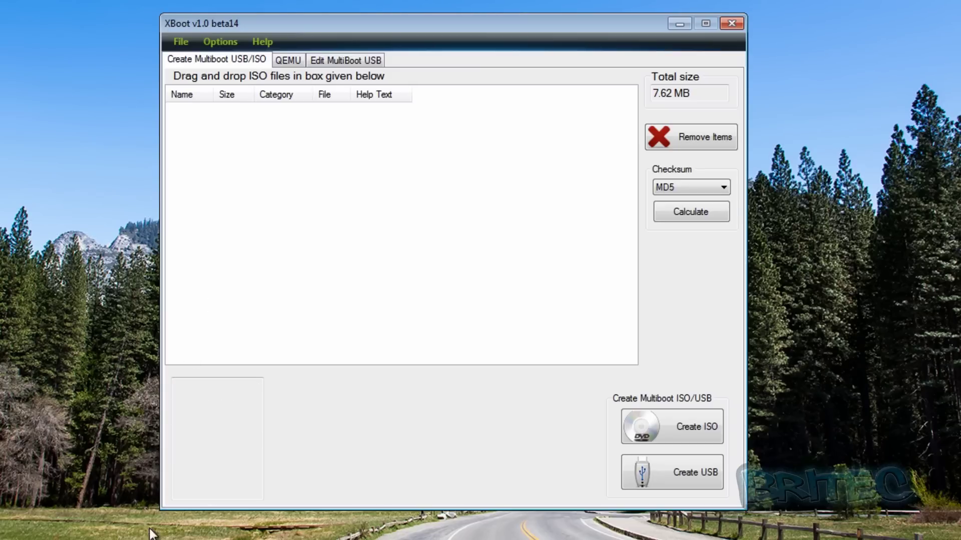
drag(550, 23, 557, 101)
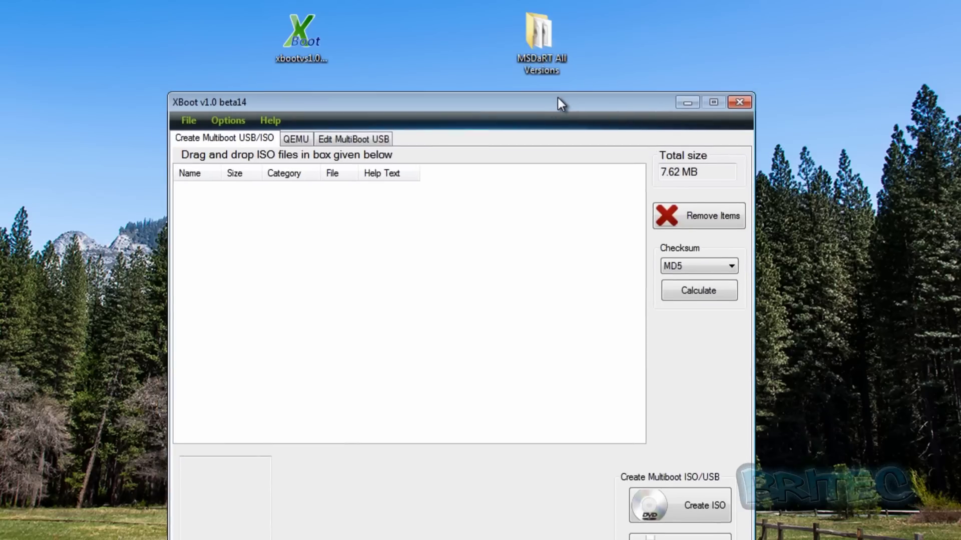
double_click(550, 25)
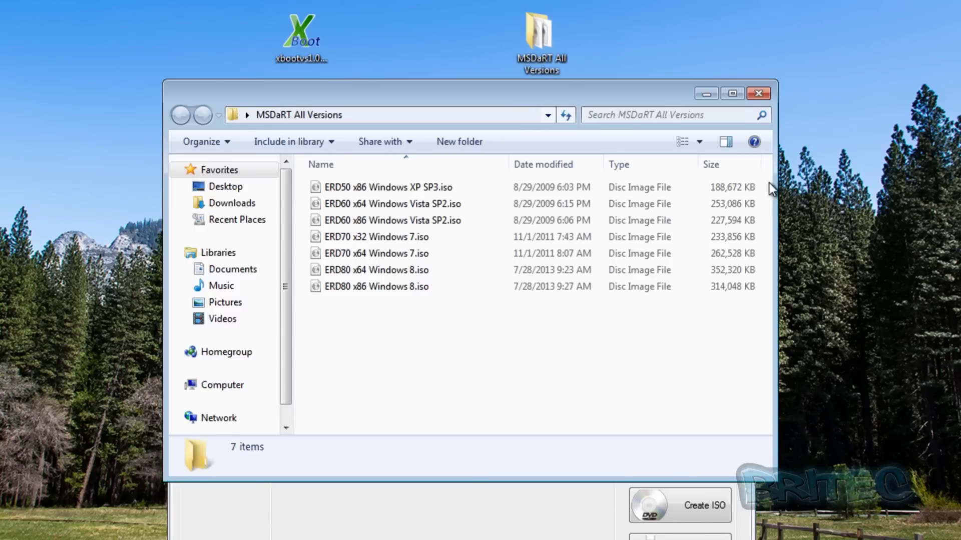
Arrange the MSDaRT folder window on the left and XBoot on the right
drag(707, 197, 500, 246)
click(333, 75)
drag(511, 103, 705, 85)
drag(337, 99, 194, 91)
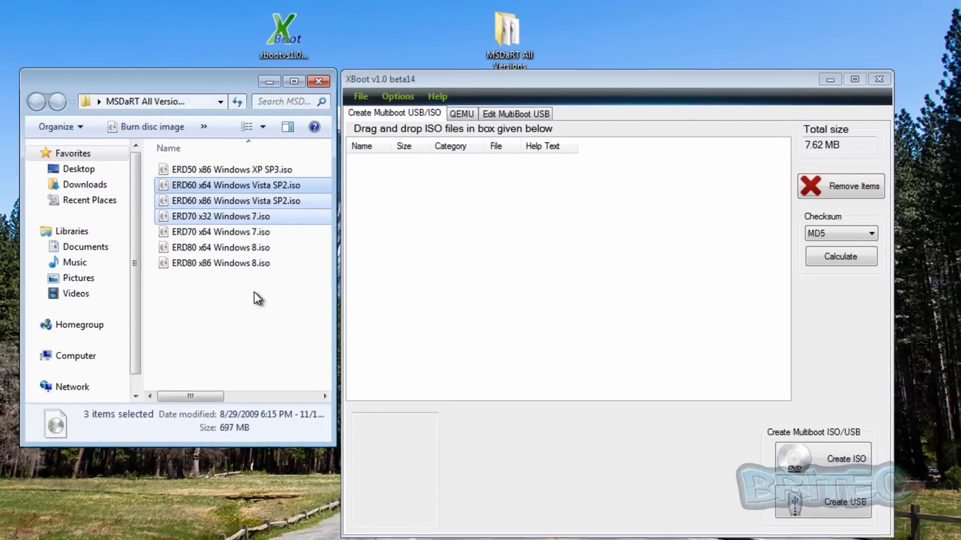
Add ERD50 x86 Windows XP SP3.iso to XBoot using Grub4dos ISO image emulation
click(243, 179)
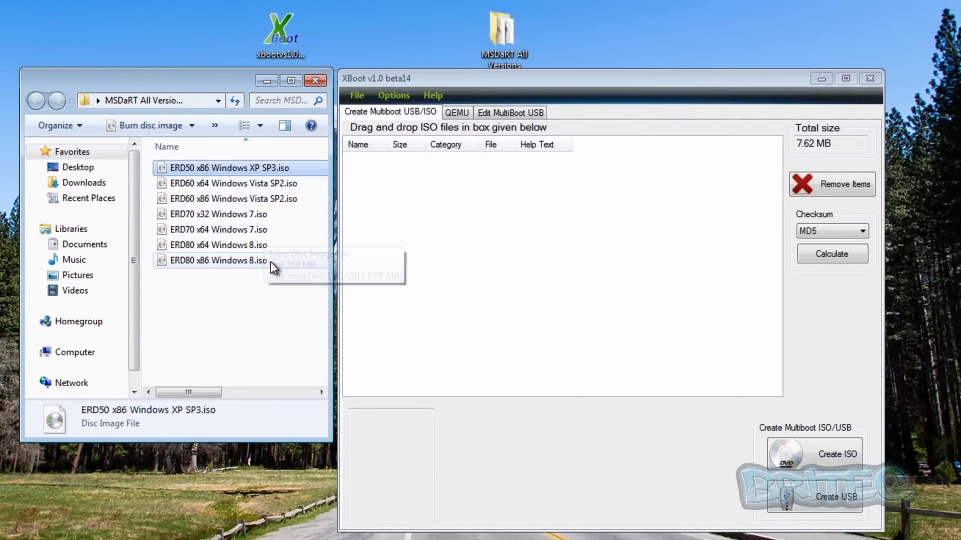
drag(222, 173, 521, 231)
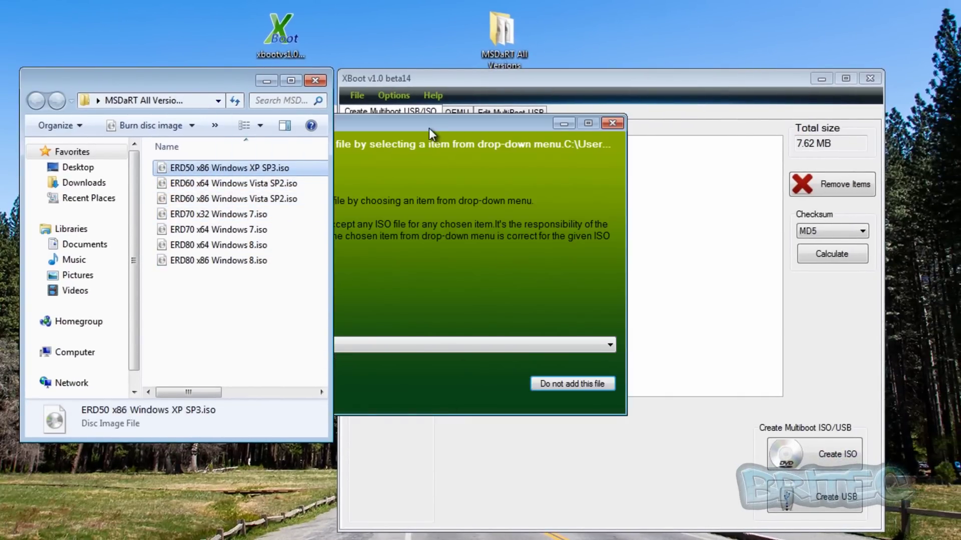
drag(429, 128, 581, 178)
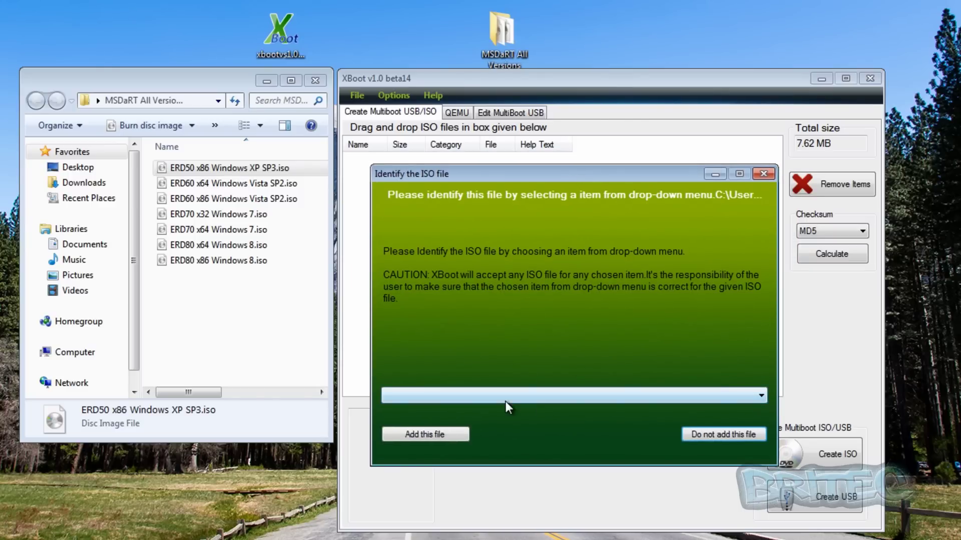
click(548, 395)
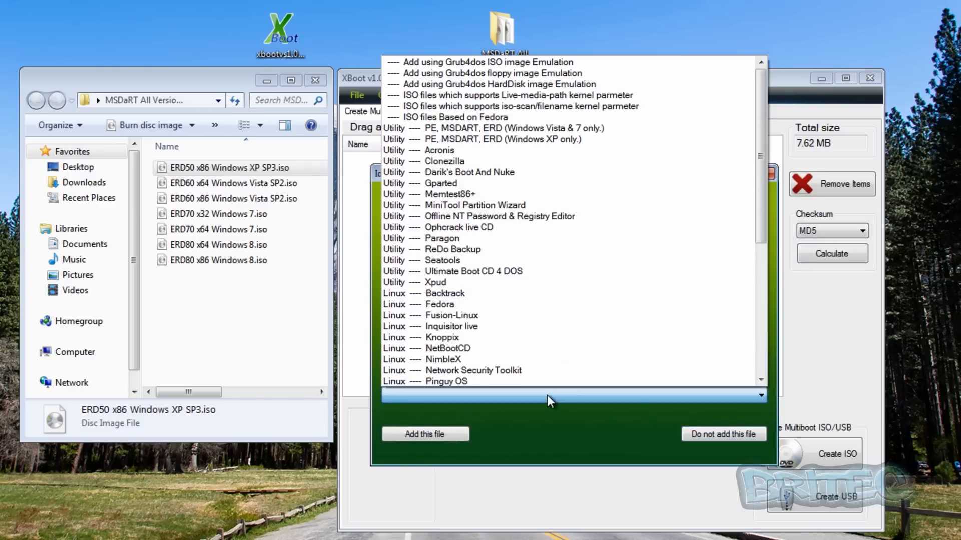
click(498, 64)
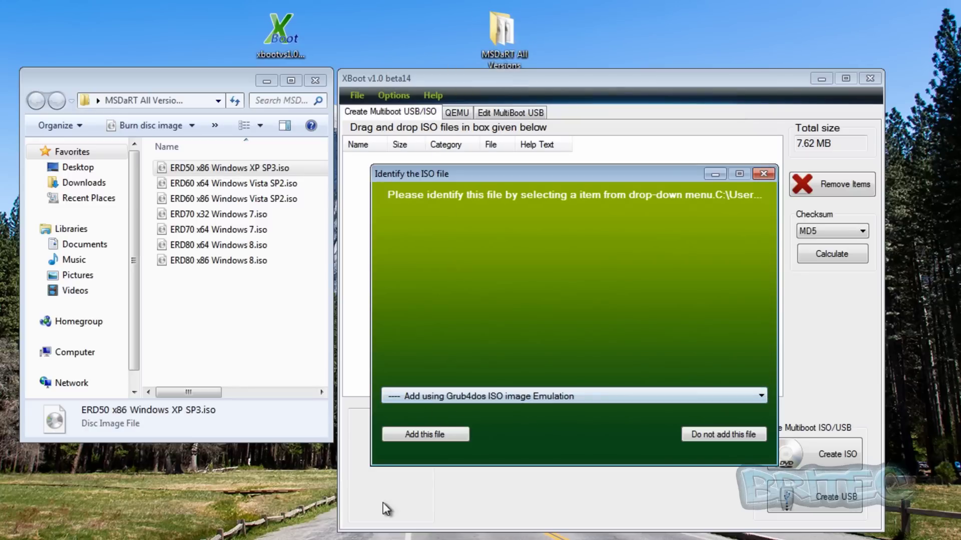
click(409, 430)
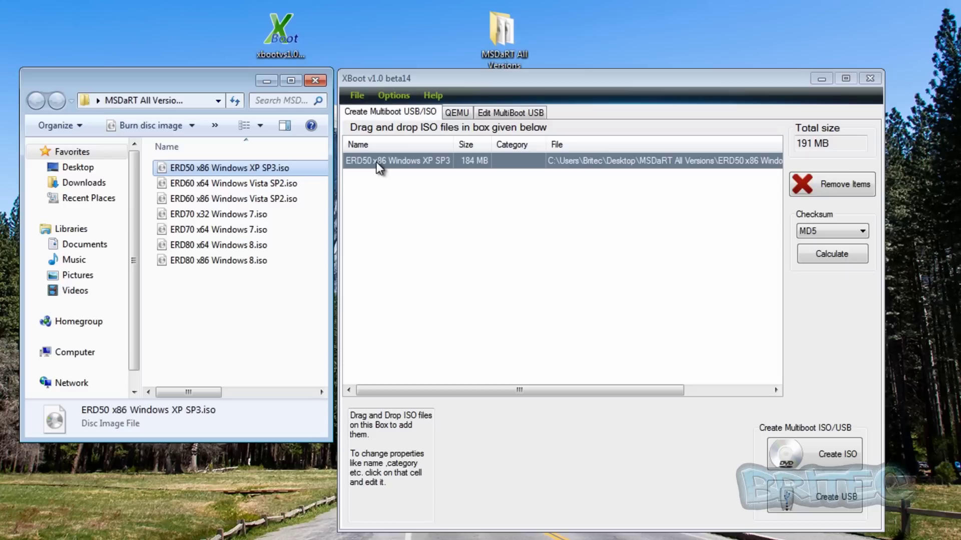
Select the ERD50 entry's name in XBoot's list for editing
click(382, 159)
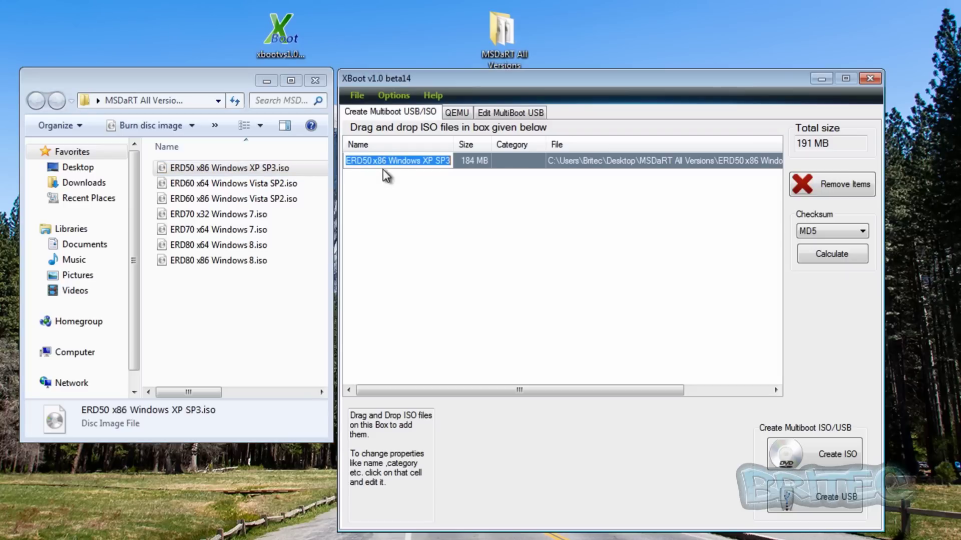
click(407, 189)
click(411, 171)
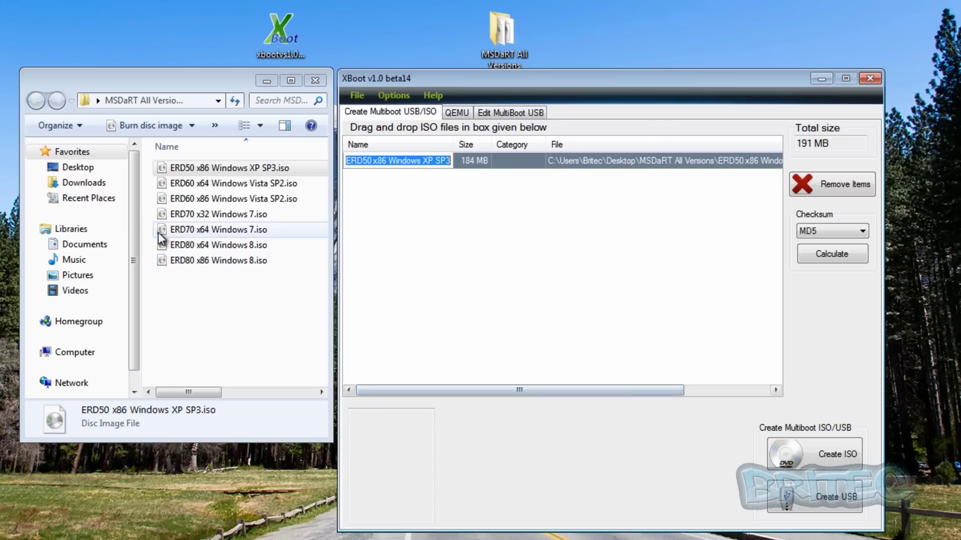
Add ERD60 x64 Windows Vista SP2.iso to the list with Grub4dos ISO image emulation
click(183, 183)
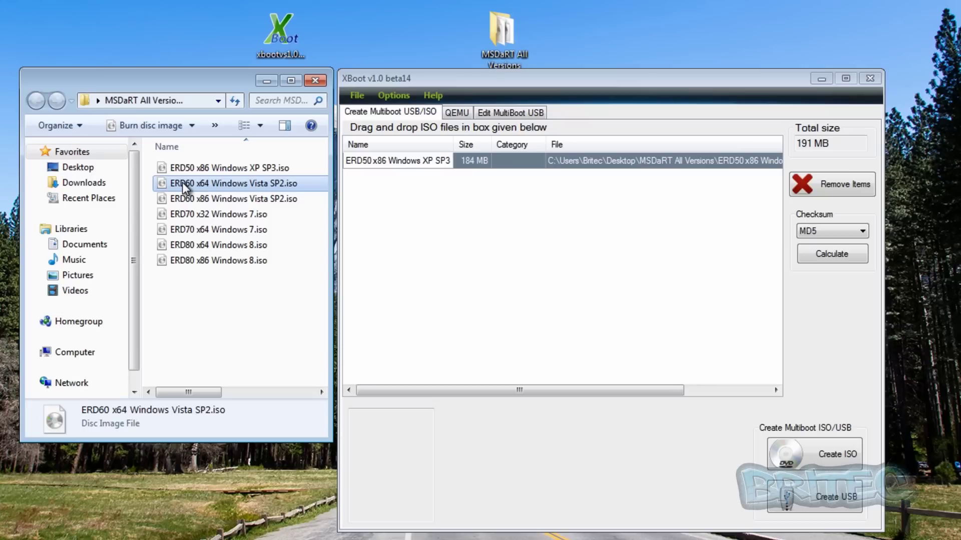
drag(182, 182, 452, 224)
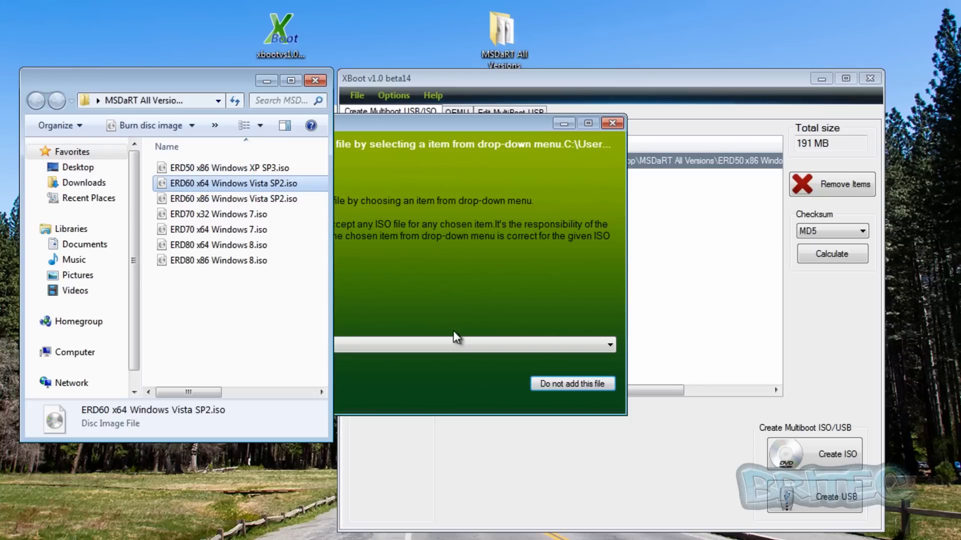
drag(418, 124, 641, 164)
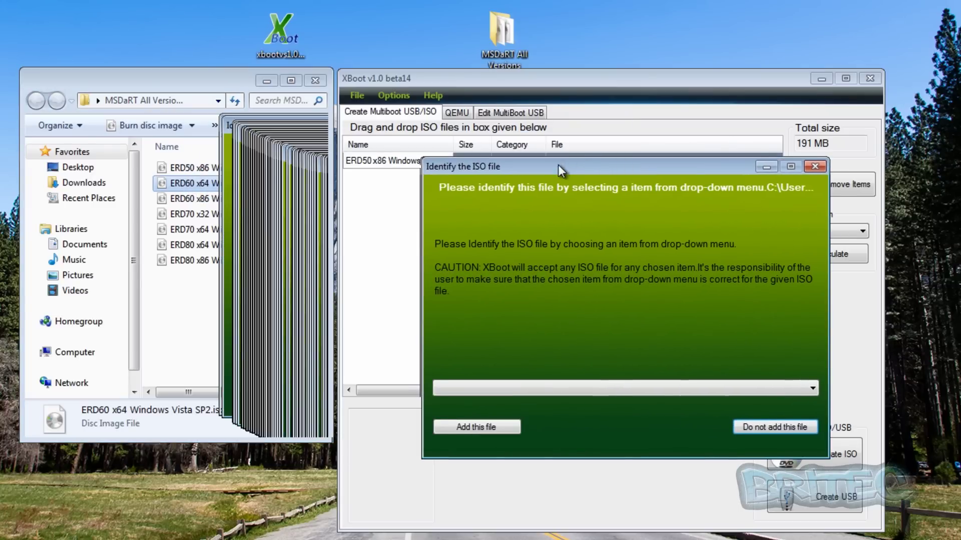
drag(557, 164, 550, 172)
click(455, 394)
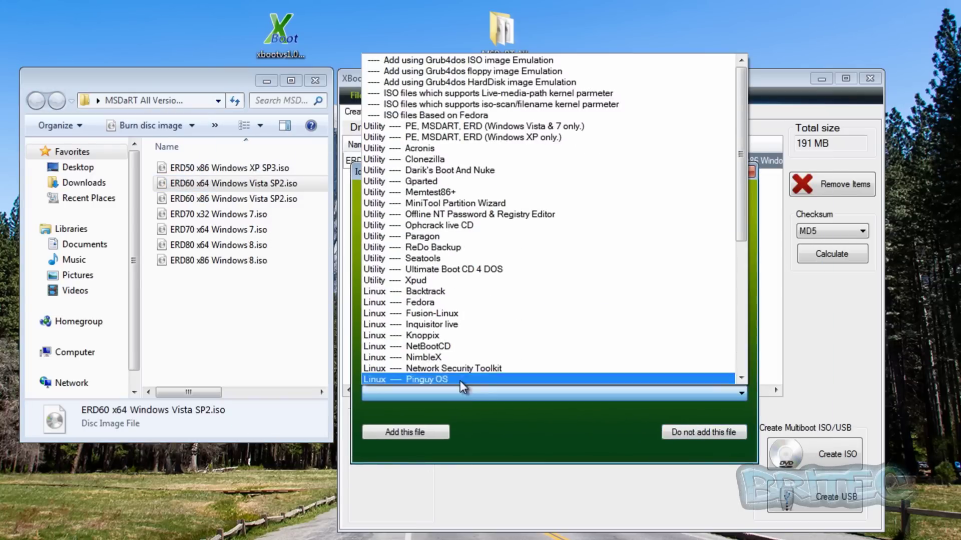
click(482, 61)
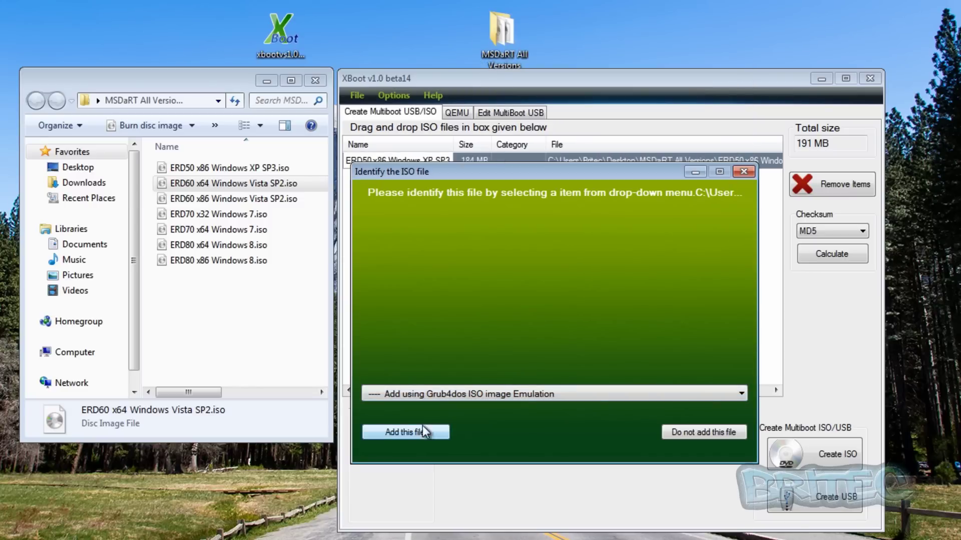
click(413, 437)
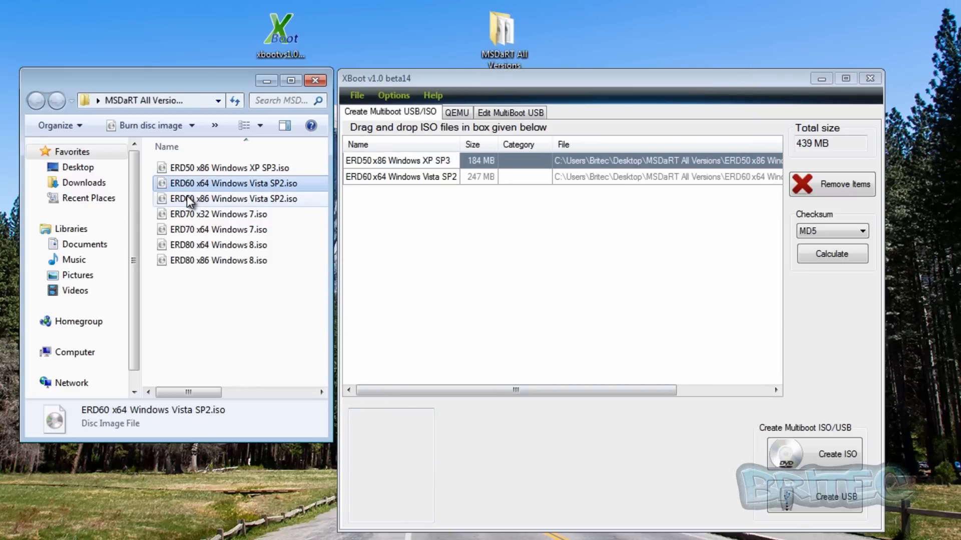
drag(187, 196, 251, 226)
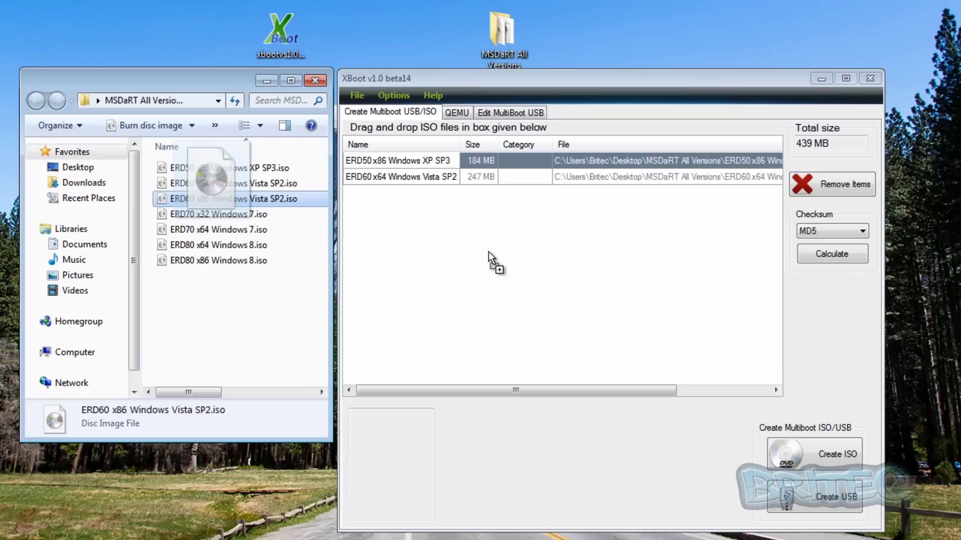
Add the ERD60 x86 Vista image using Grub4dos ISO image emulation
drag(488, 252, 488, 251)
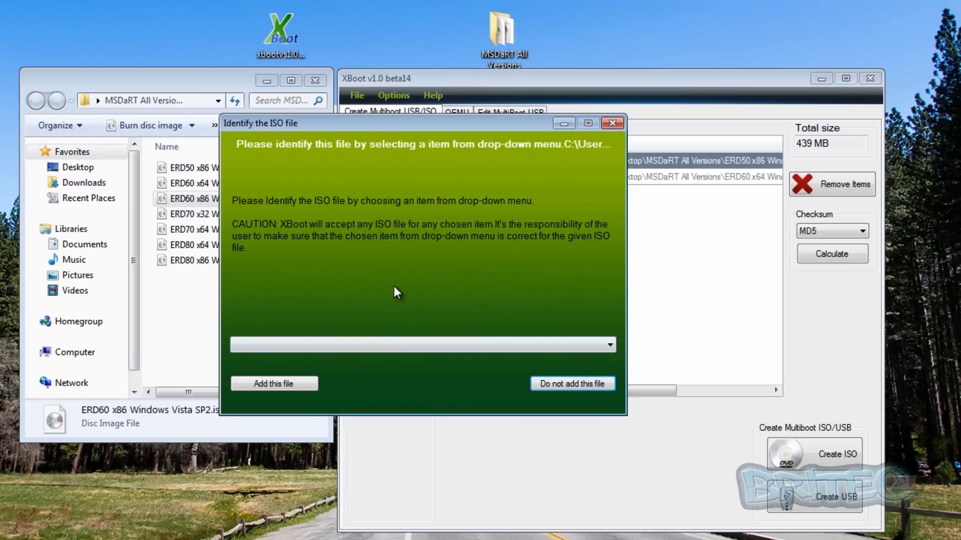
click(398, 345)
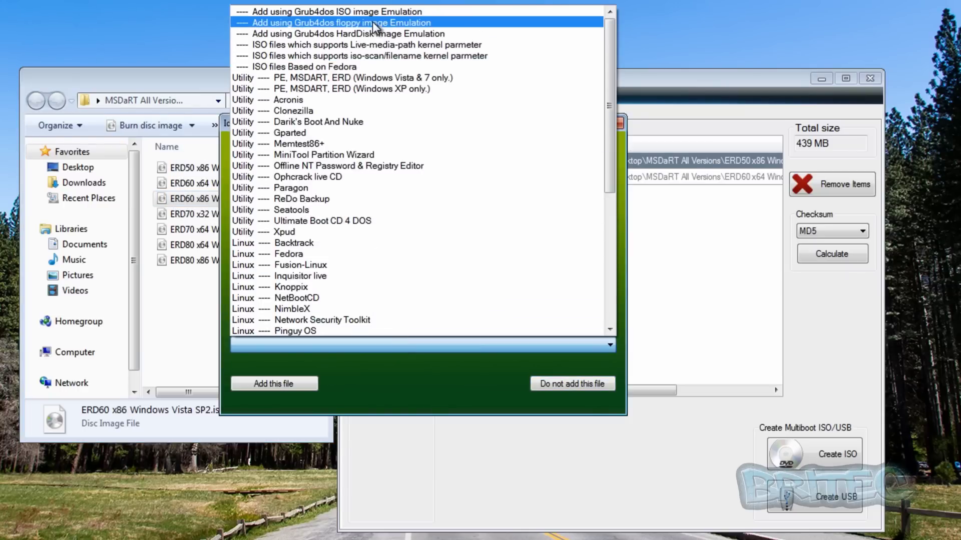
click(353, 321)
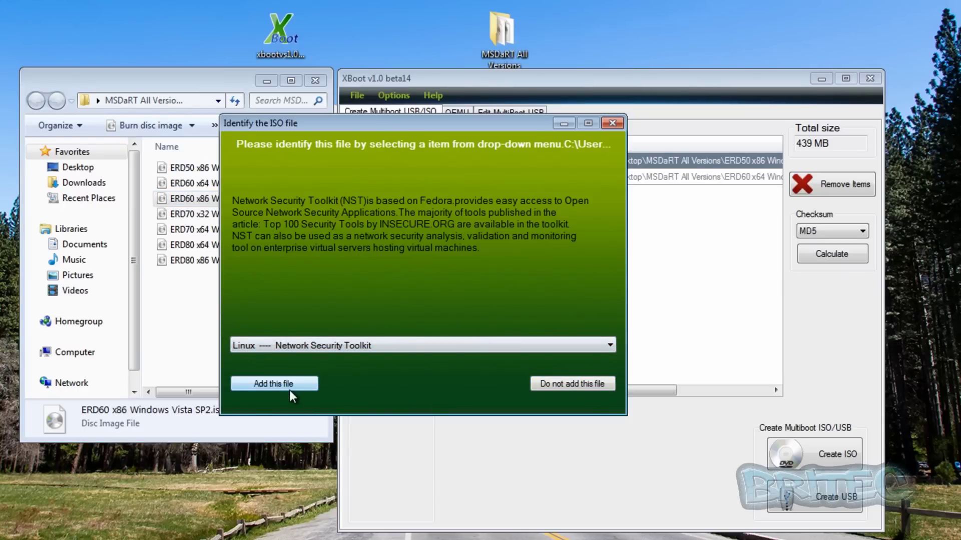
click(304, 344)
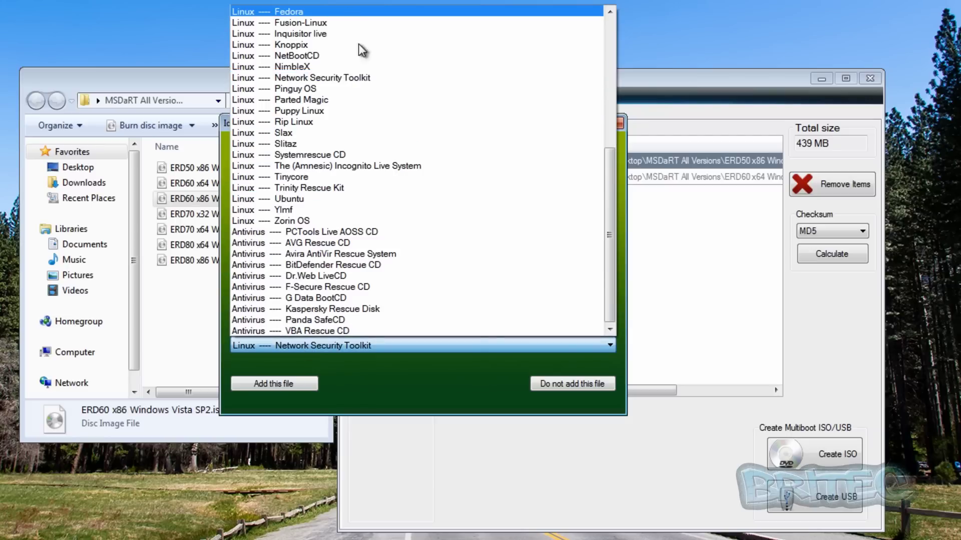
scroll(429, 90, up, 7)
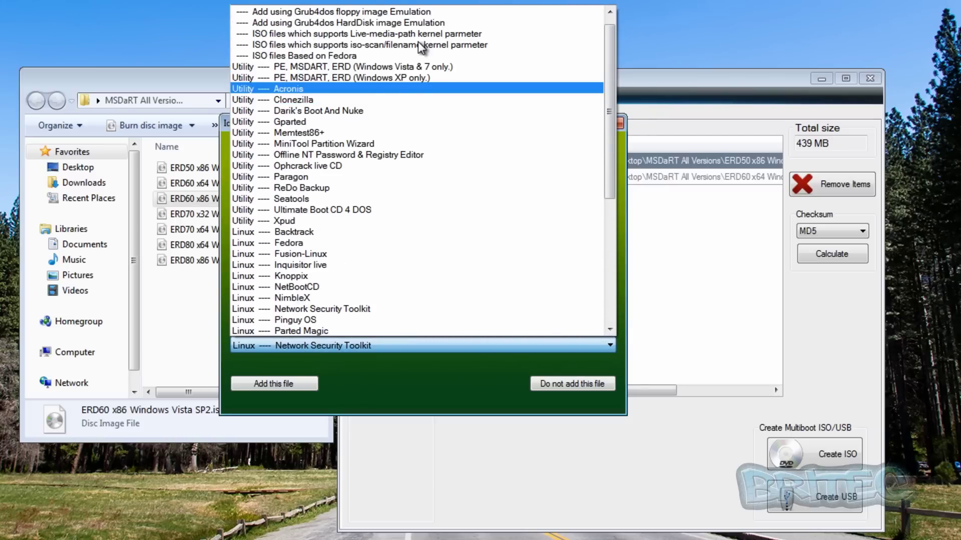
scroll(422, 40, up, 3)
click(403, 13)
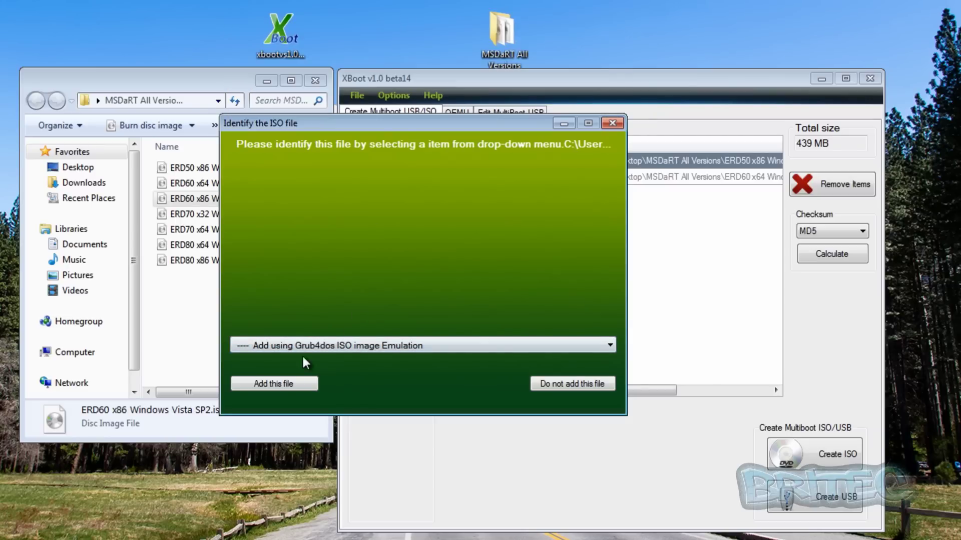
click(283, 387)
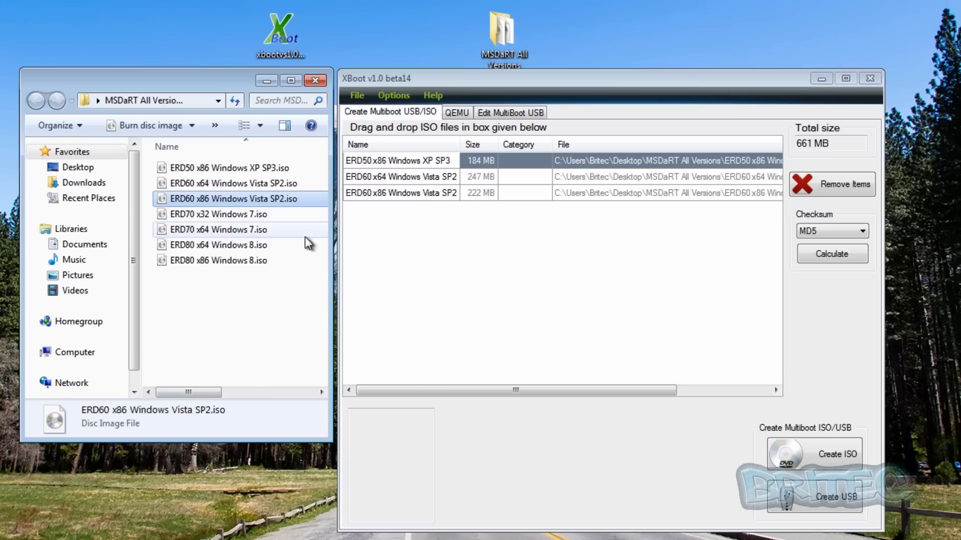
Add ERD70 x32 and ERD70 x64 Windows 7 images with Grub4dos ISO image emulation
click(214, 215)
drag(202, 217, 452, 257)
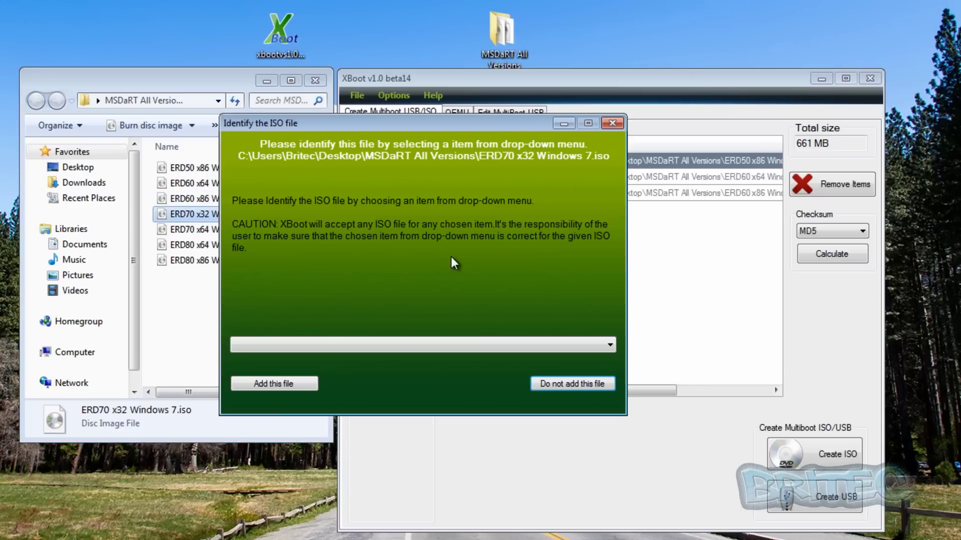
click(387, 343)
click(377, 13)
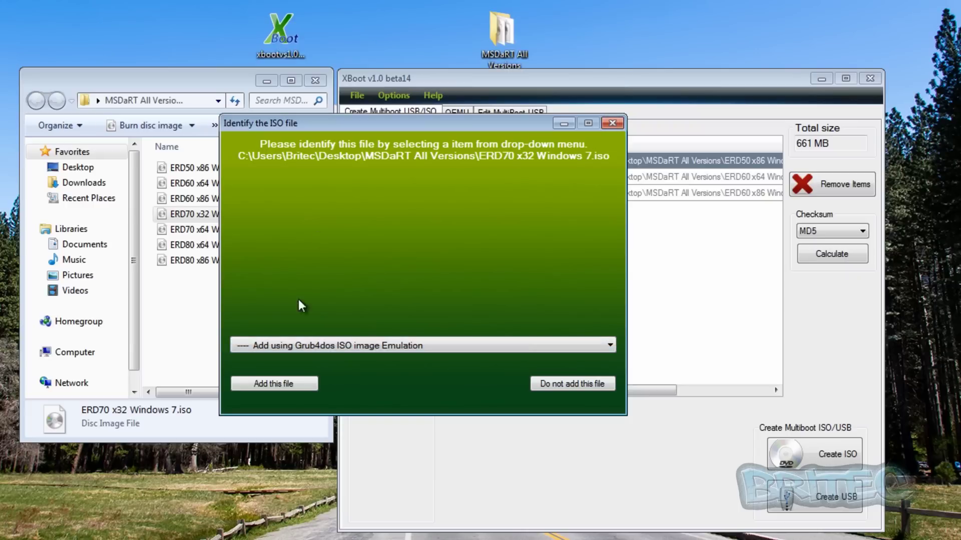
click(267, 390)
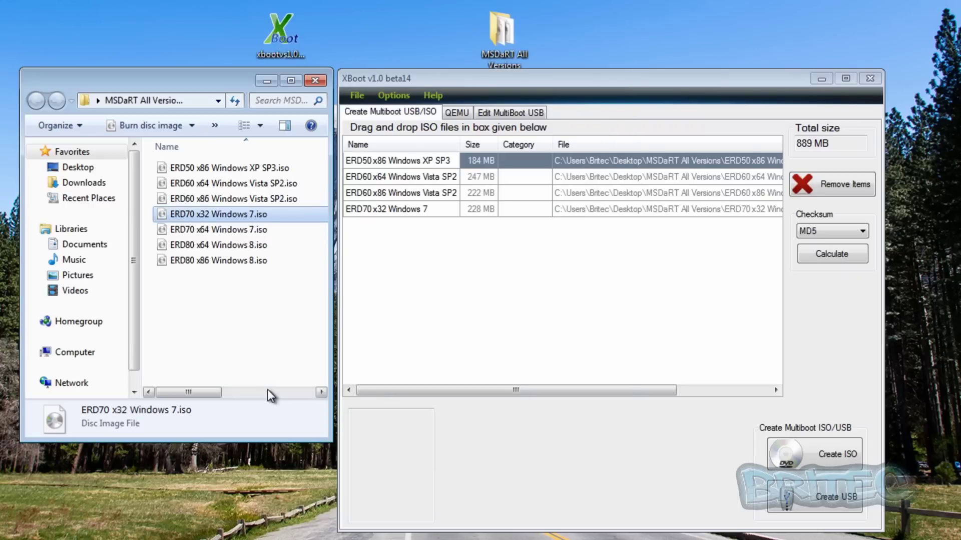
drag(186, 229, 475, 269)
click(365, 345)
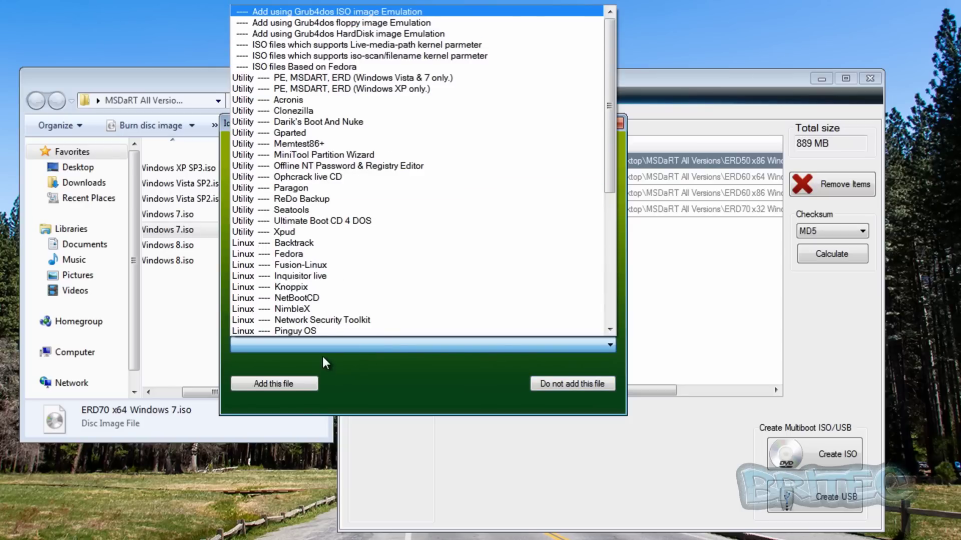
click(371, 15)
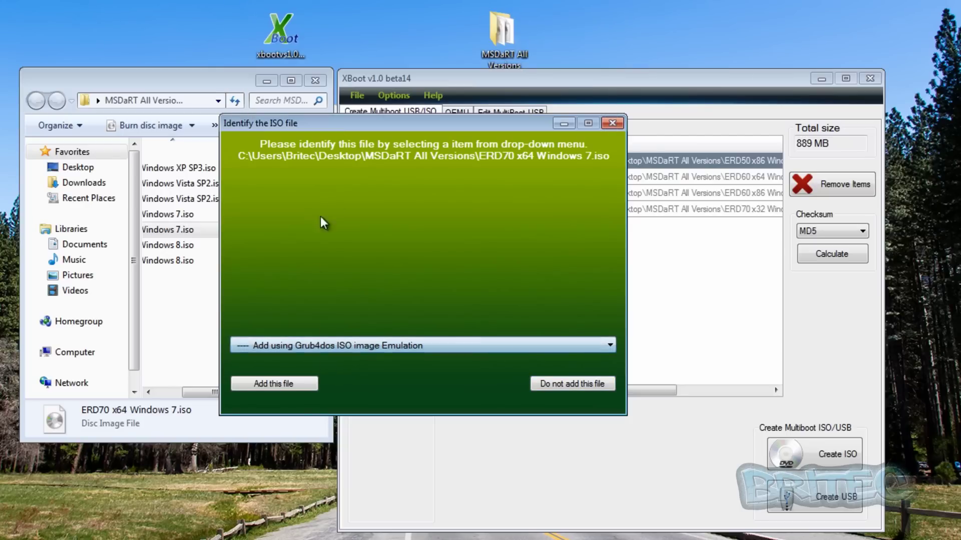
click(285, 384)
Add ERD80 x64 and ERD80 x86 Windows 8 images with Grub4dos ISO image emulation
drag(155, 244, 449, 287)
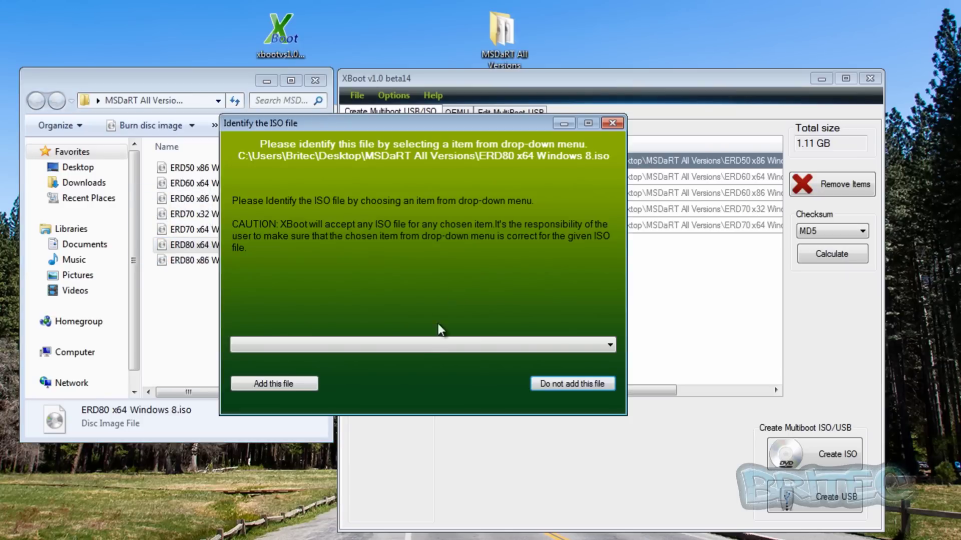
click(418, 352)
click(395, 13)
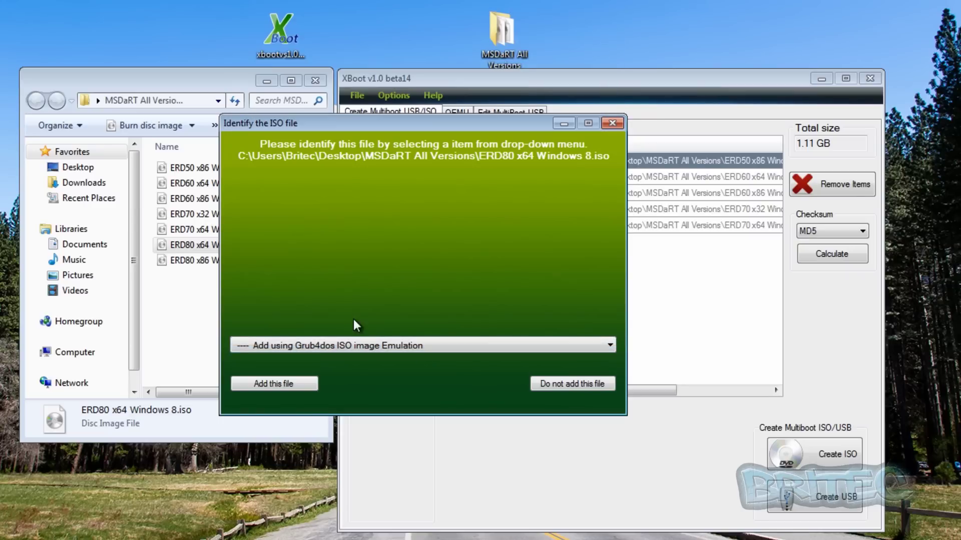
click(293, 382)
drag(194, 261, 427, 304)
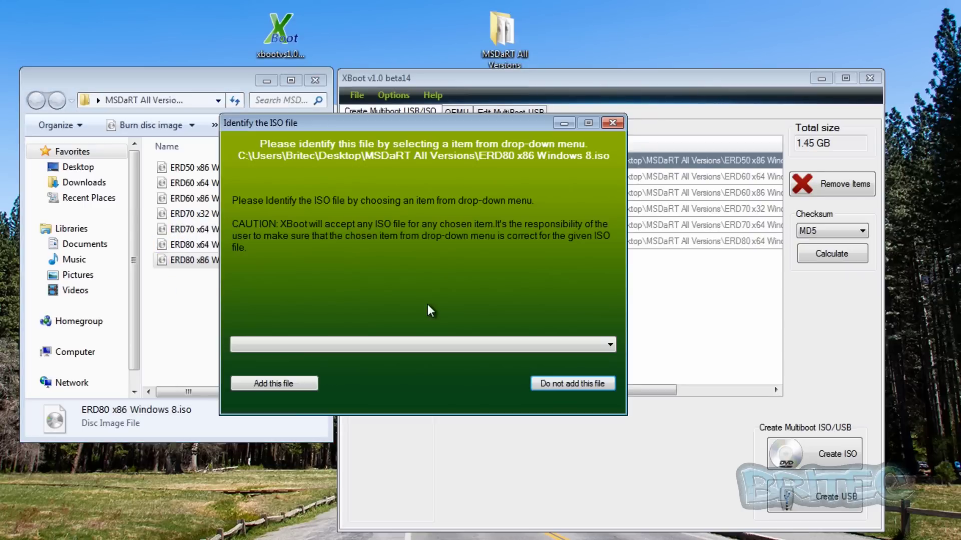
click(399, 346)
click(386, 10)
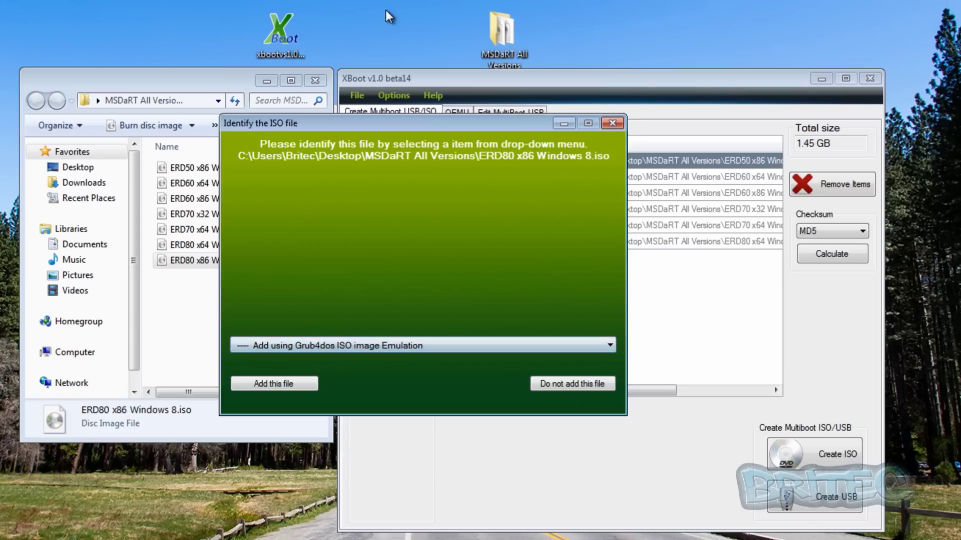
click(298, 384)
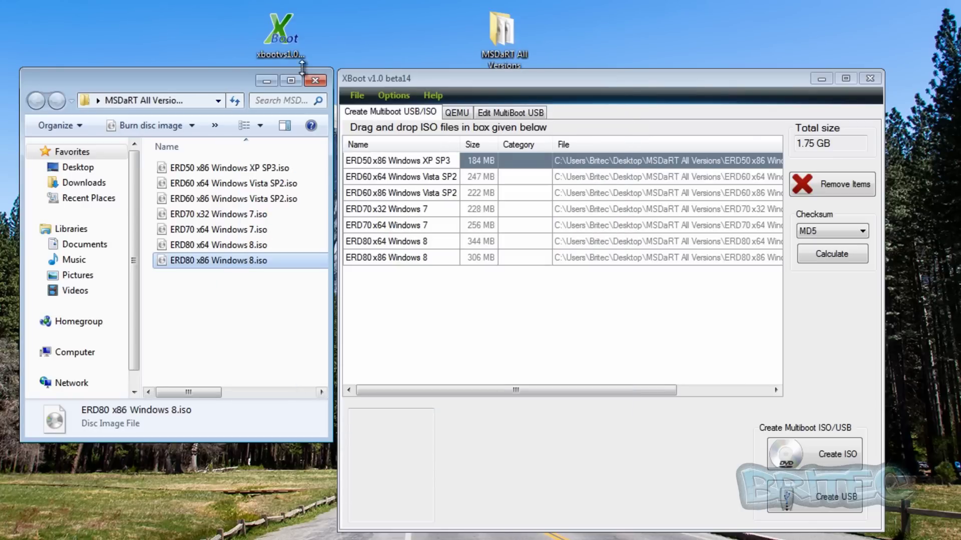
Close Explorer and start creating the multiboot ISO as Desktop\xboot.iso
click(315, 82)
drag(548, 80, 366, 82)
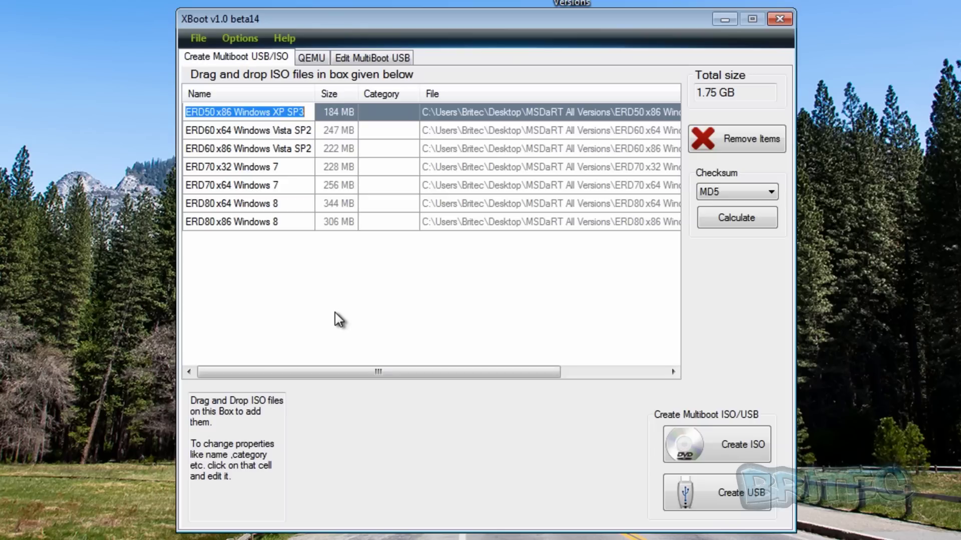
click(721, 447)
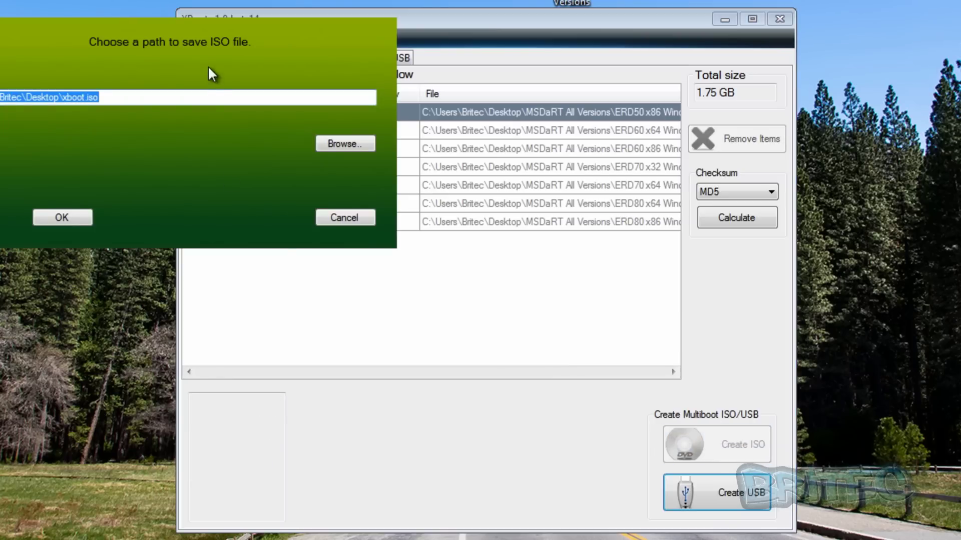
drag(85, 32, 374, 128)
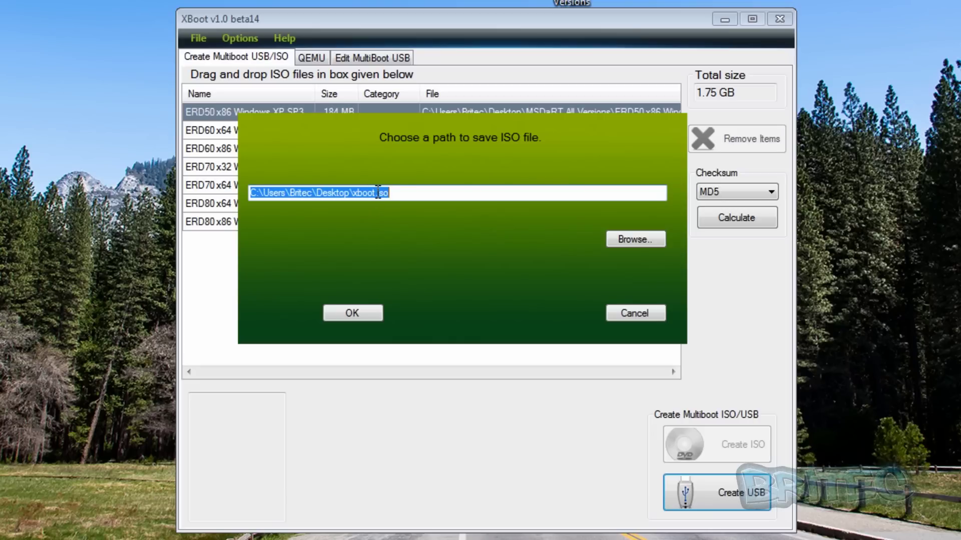
click(352, 313)
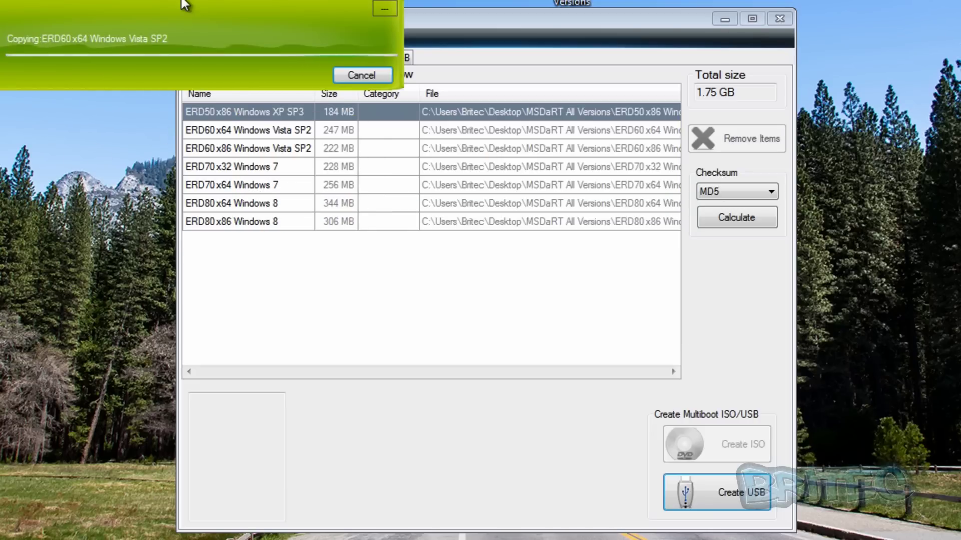
Let XBoot finish copying the images into xboot.iso and decline the QEMU test
drag(126, 21, 424, 230)
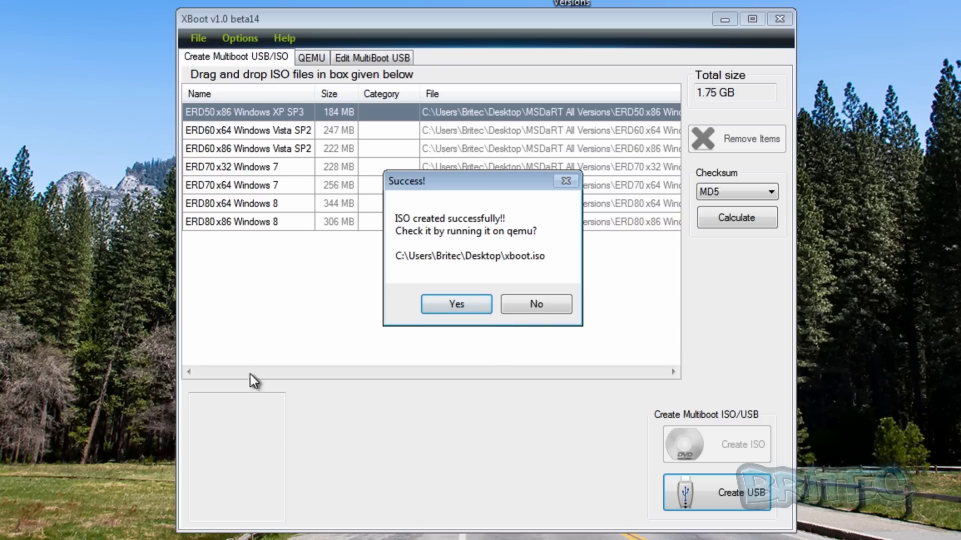
click(533, 306)
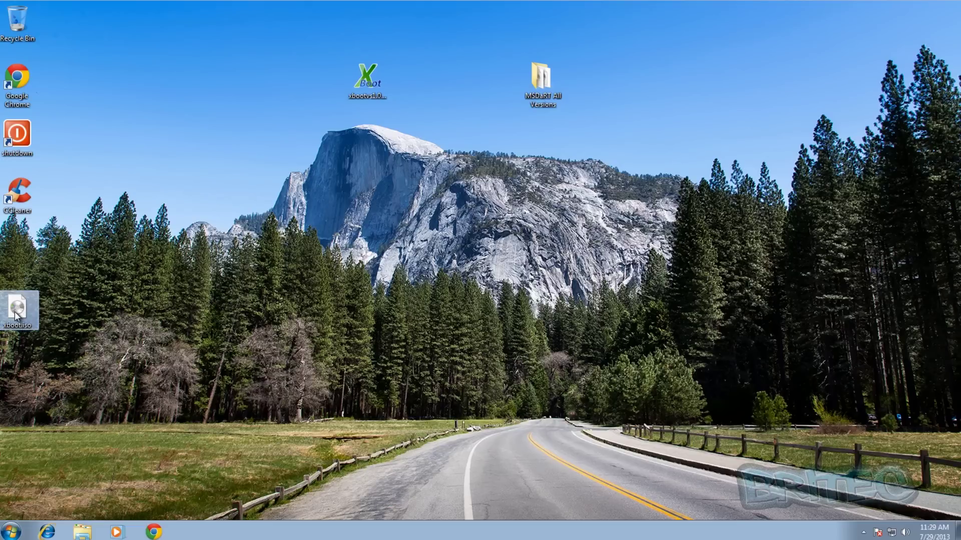
Select xboot.iso on the desktop and restart Windows to boot into it
click(17, 315)
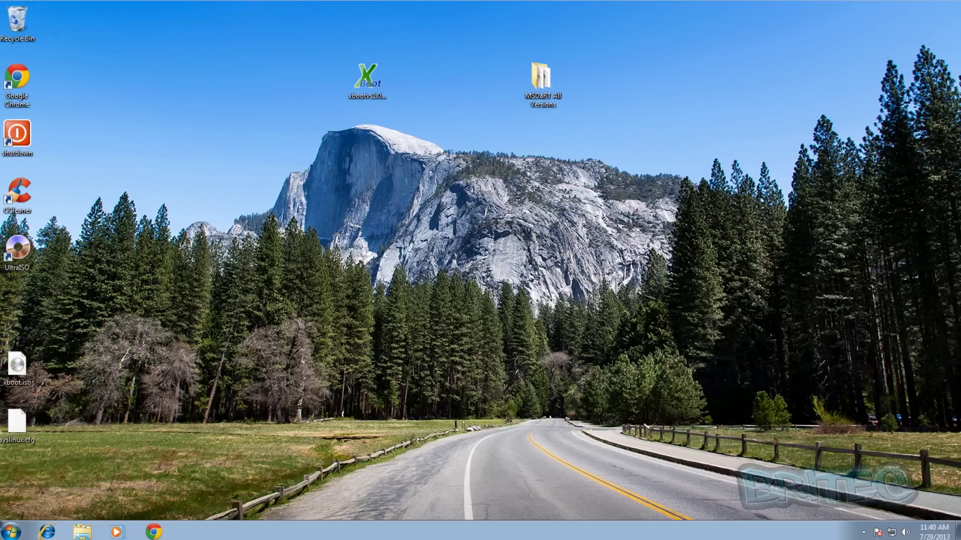
click(11, 530)
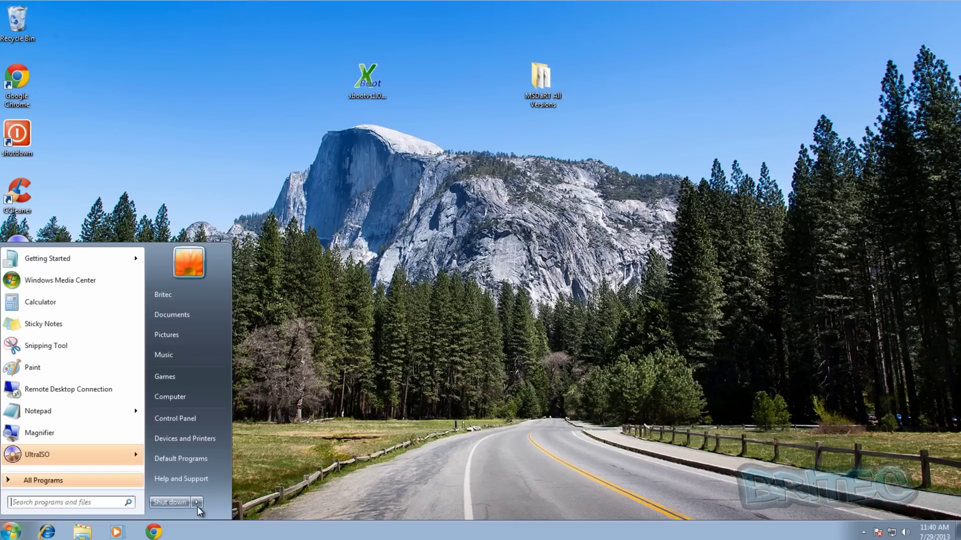
click(197, 503)
click(234, 488)
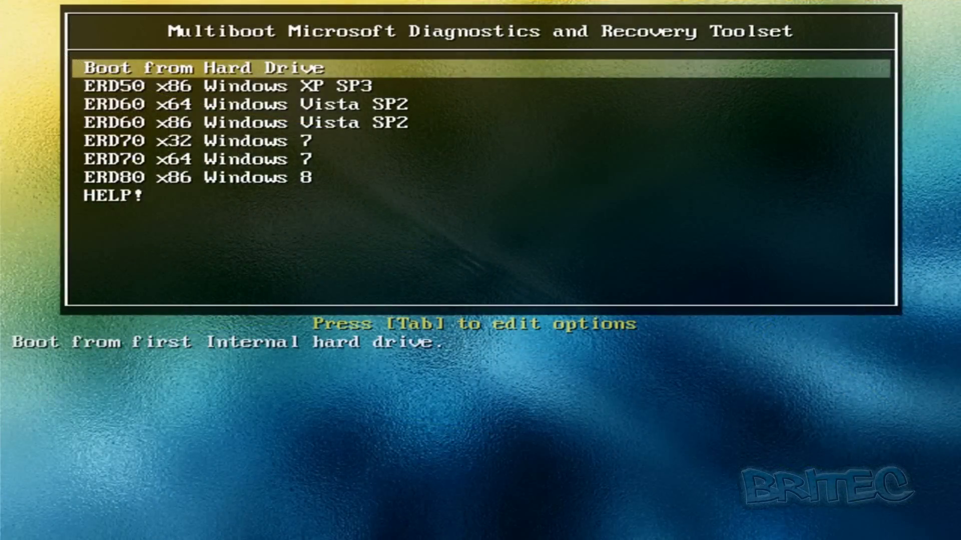
Highlight ERD70 x32 Windows 7 in the boot menu and boot it
key(Down)
key(Down)
key(Down)
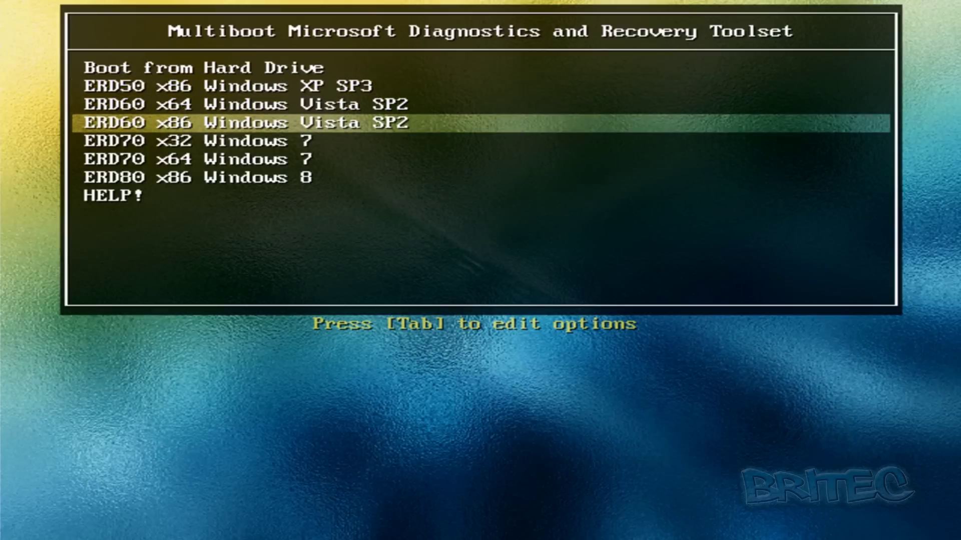
key(Up)
key(Up)
key(Up)
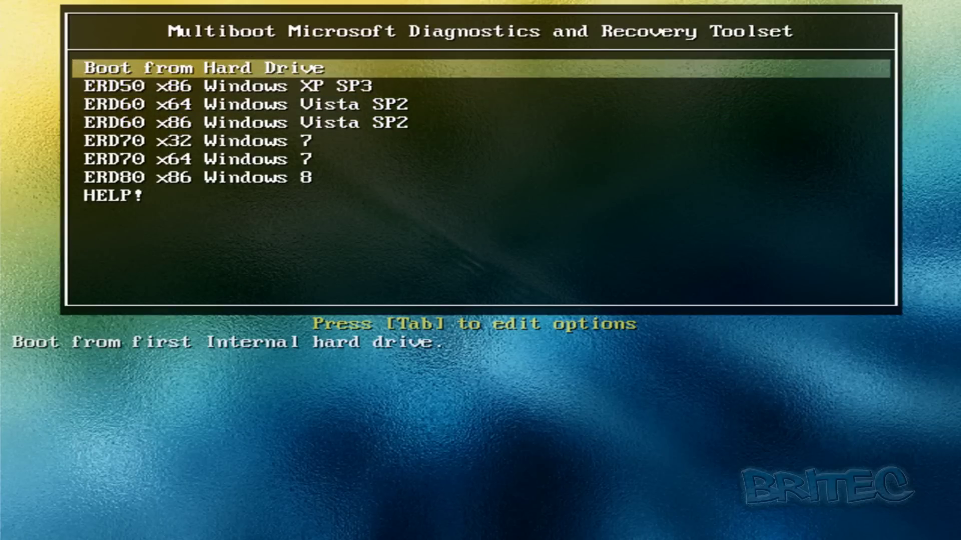
key(Down)
key(Down)
key(Down)
key(Down)
key(Up)
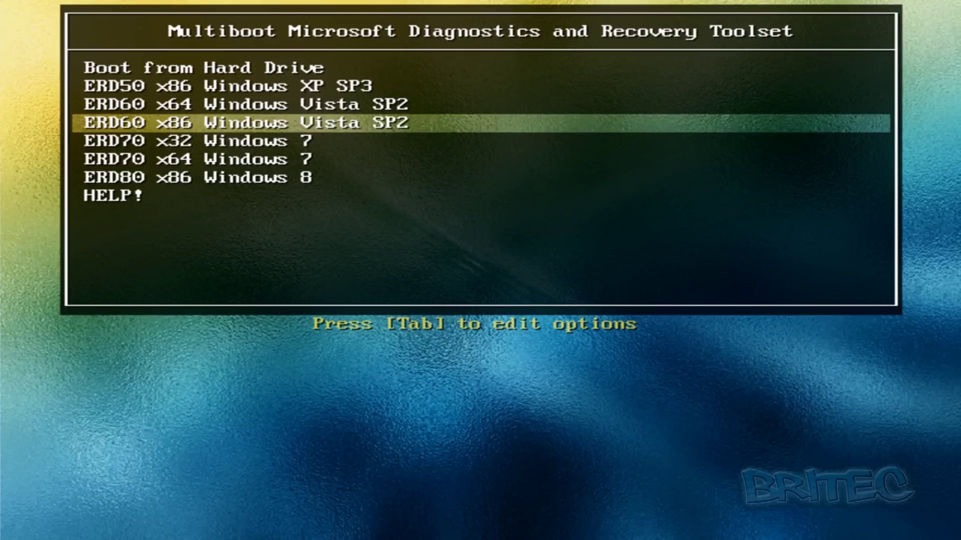
key(Down)
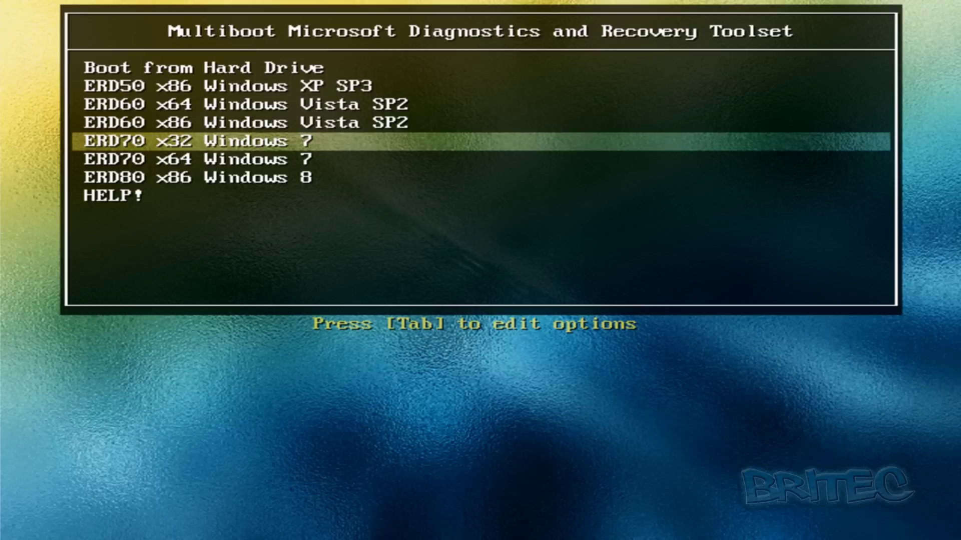
key(Return)
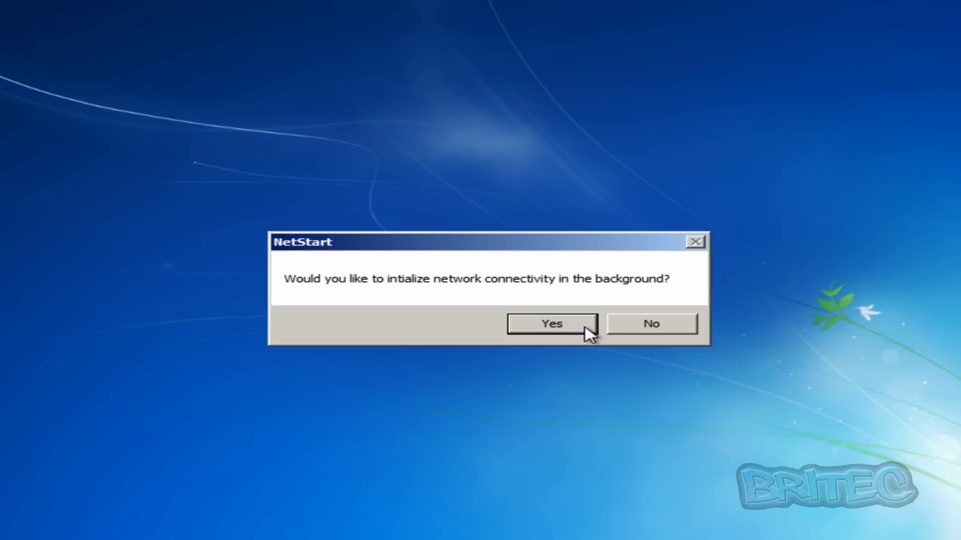
Skip networking, remap drive letters, keep US keyboard, and choose Windows 7 on D:
click(680, 329)
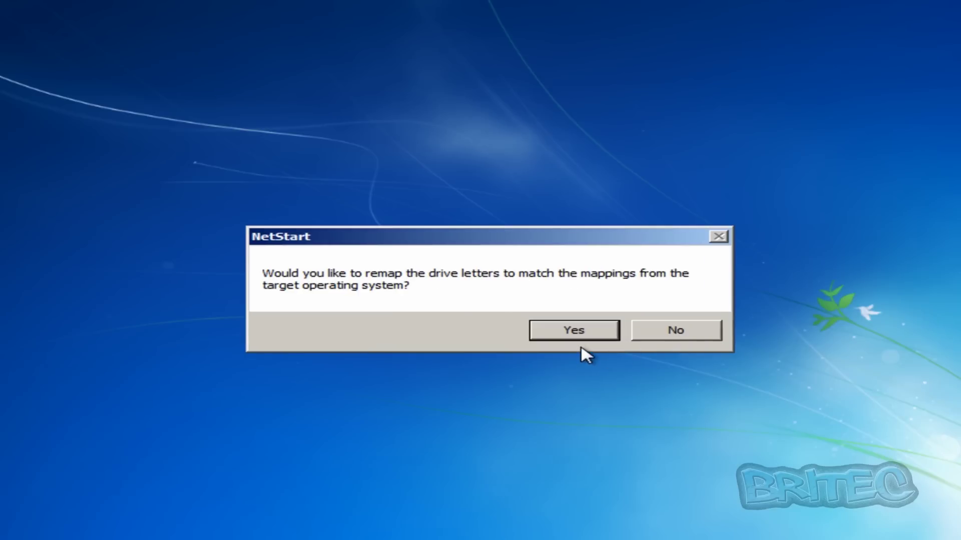
click(554, 337)
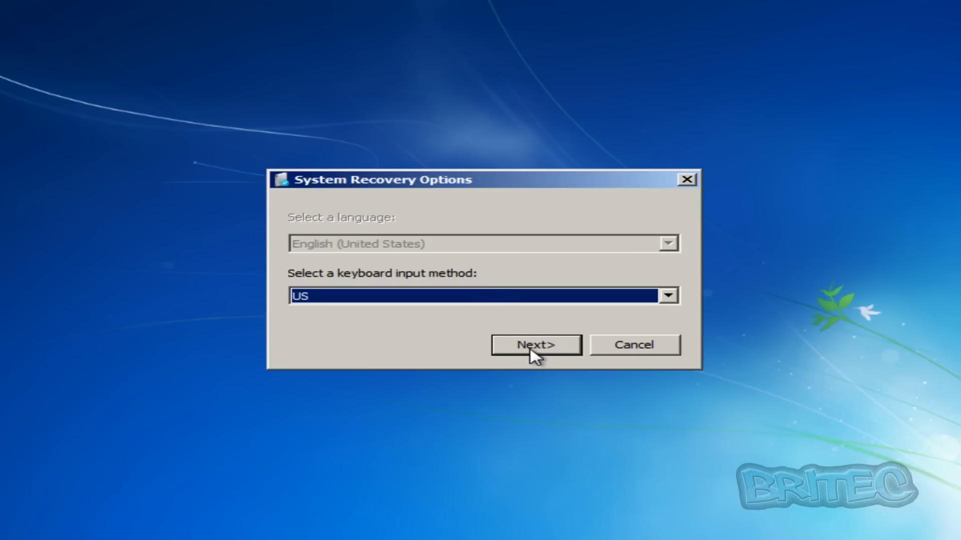
click(532, 352)
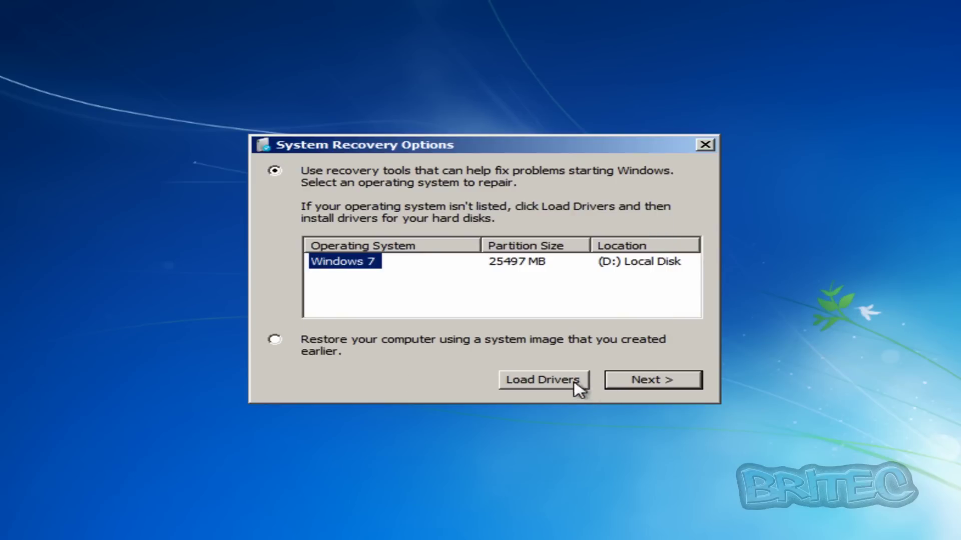
click(687, 383)
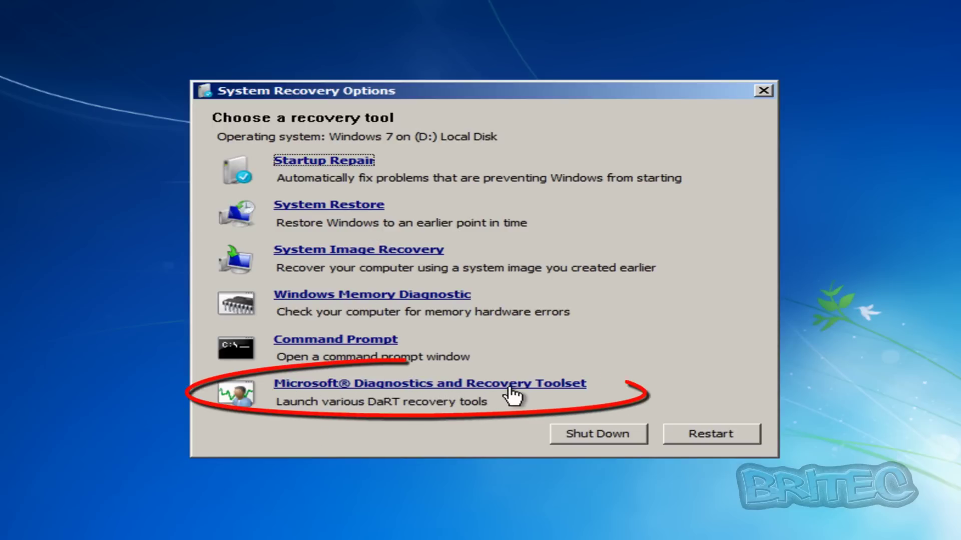
click(436, 383)
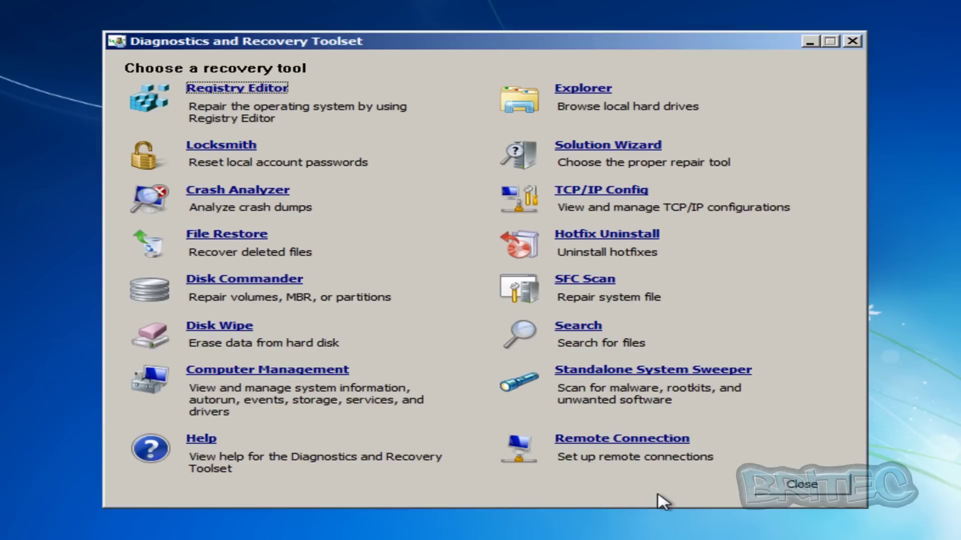
click(775, 488)
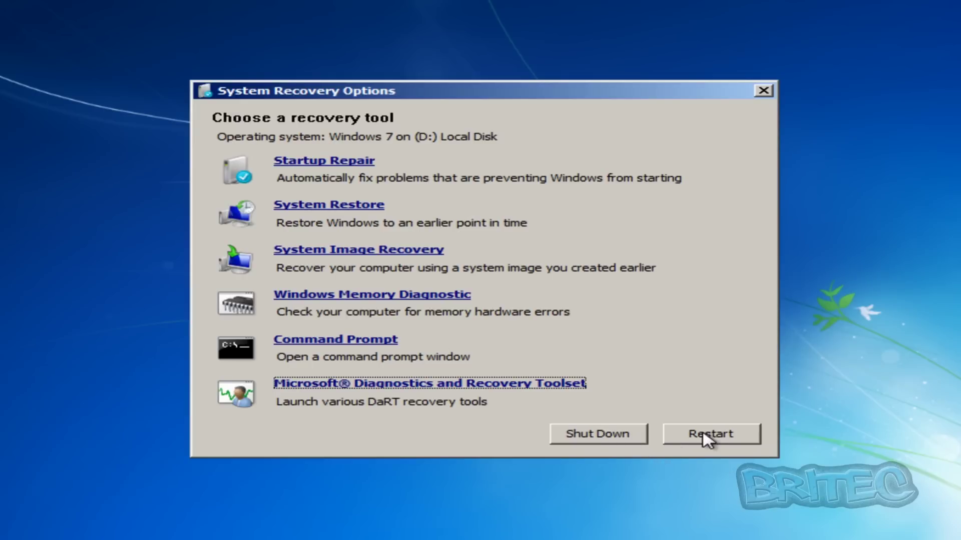
Restart the computer from the System Recovery Options tool list
click(707, 438)
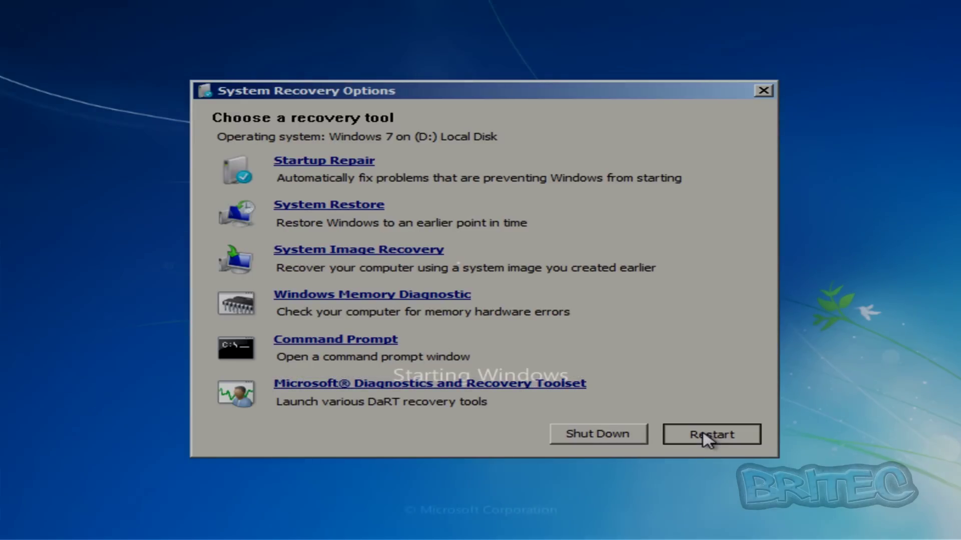